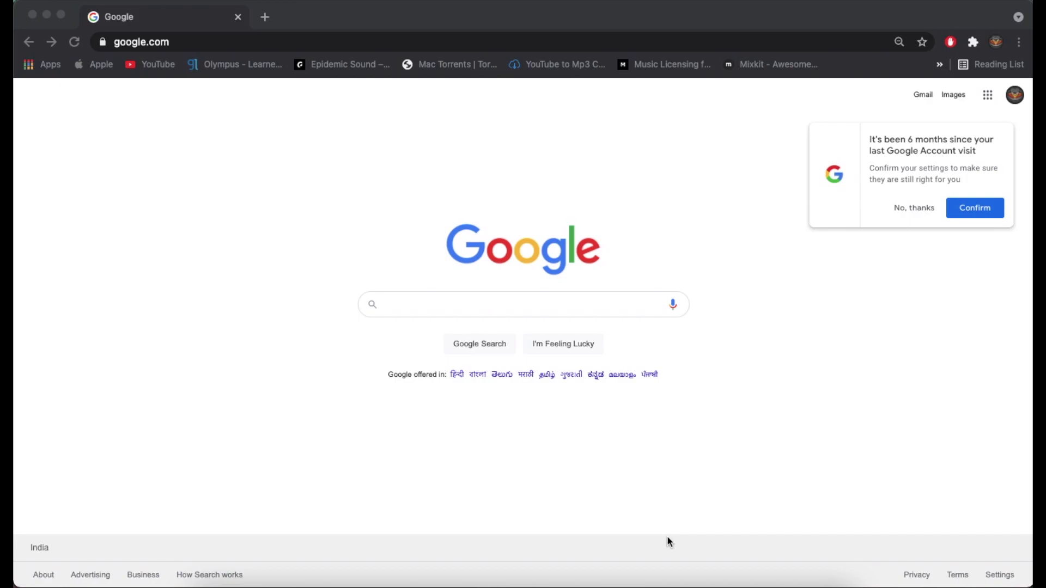
Step: Search Google for "epass himachal" and open the Himachal Pradesh COVID e-pass site
{"action": "left_click", "coordinate": [428, 305]}
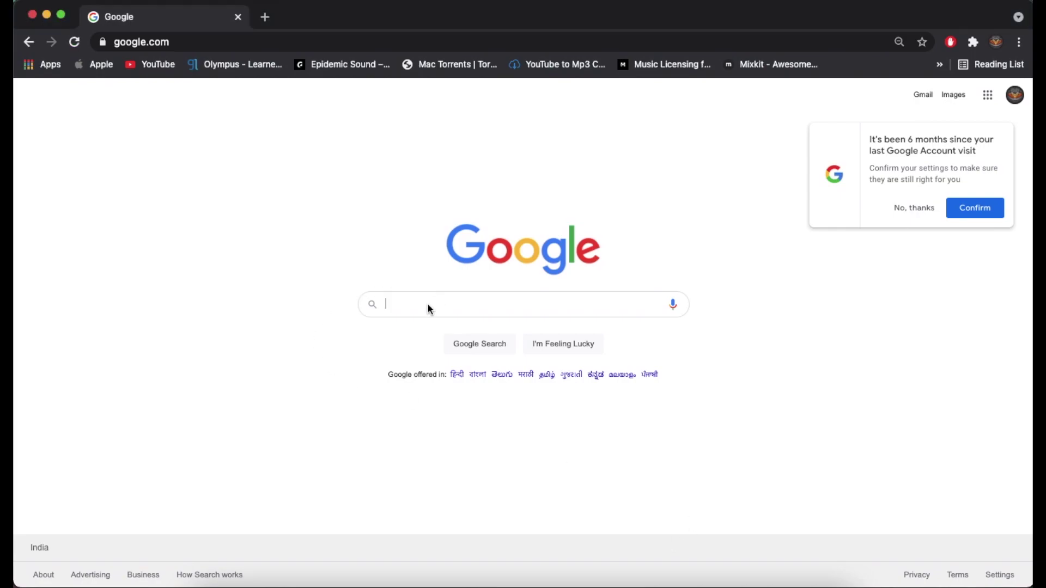
{"action": "type", "text": "epas"}
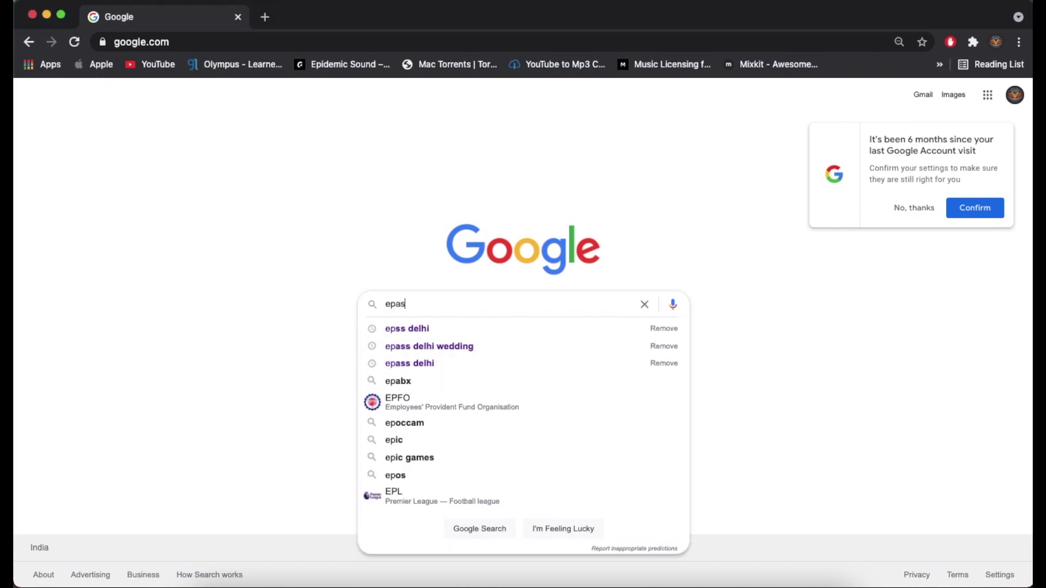
{"action": "type", "text": "s himachal"}
{"action": "key", "text": "Return"}
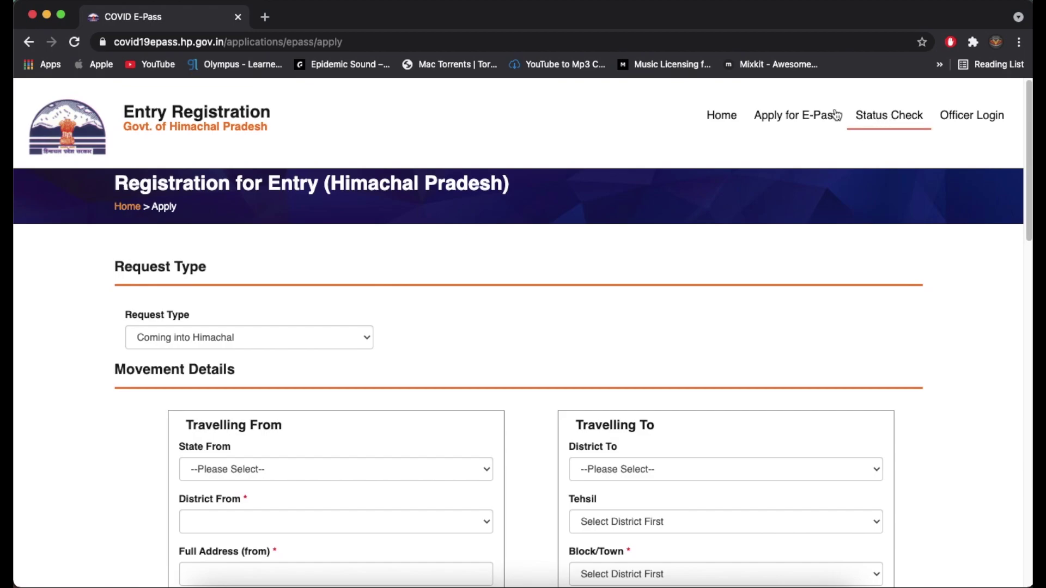
Step: Open the Apply for E-Pass form and close the advertising page that opens with it
{"action": "left_click", "coordinate": [798, 123]}
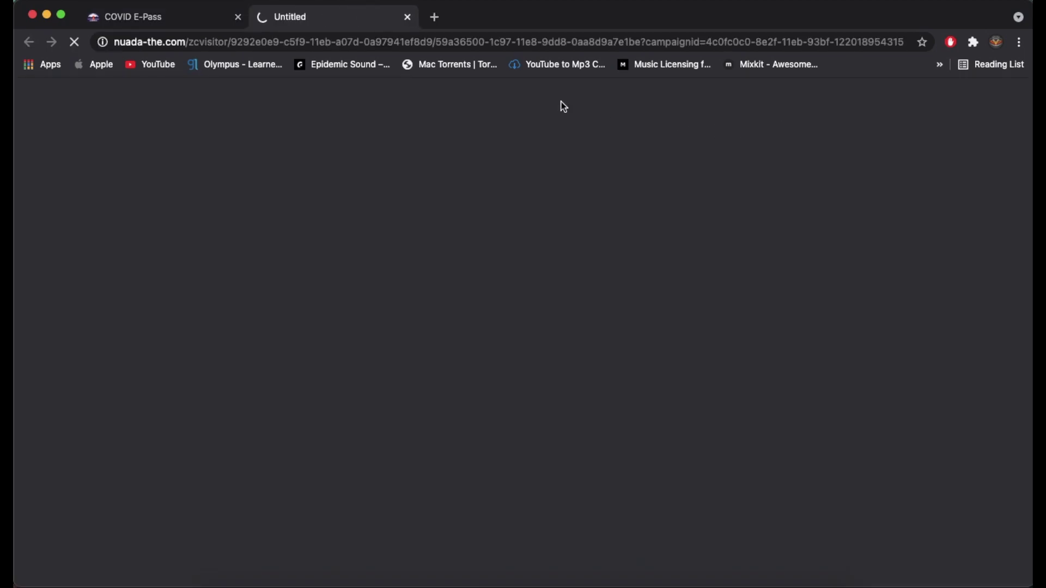
{"action": "left_click", "coordinate": [408, 17]}
{"action": "left_click", "coordinate": [816, 124]}
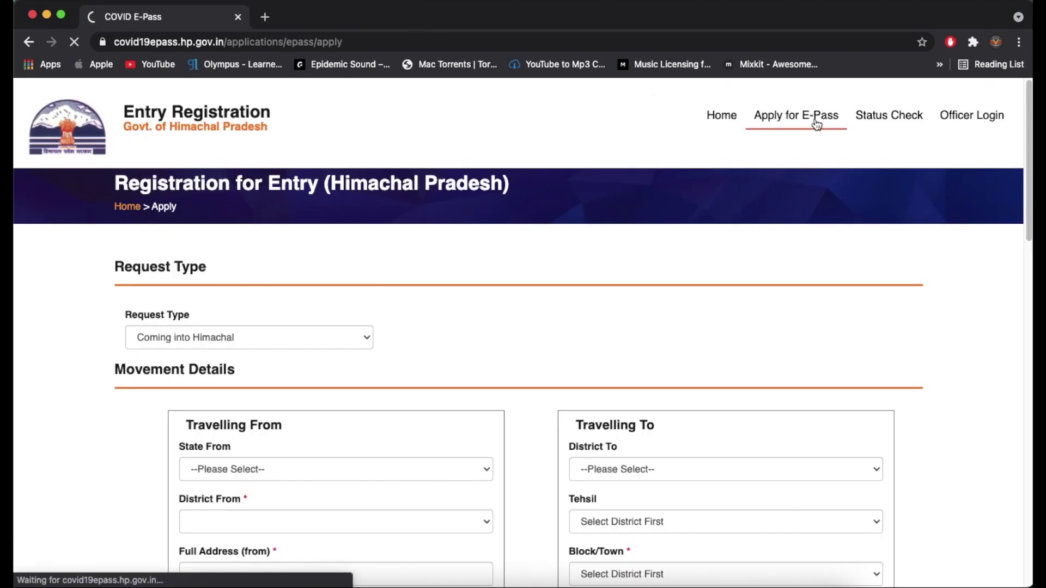
Step: View the Status Check page and return to the Apply for E-Pass form
{"action": "left_click", "coordinate": [908, 117]}
{"action": "left_click", "coordinate": [849, 124]}
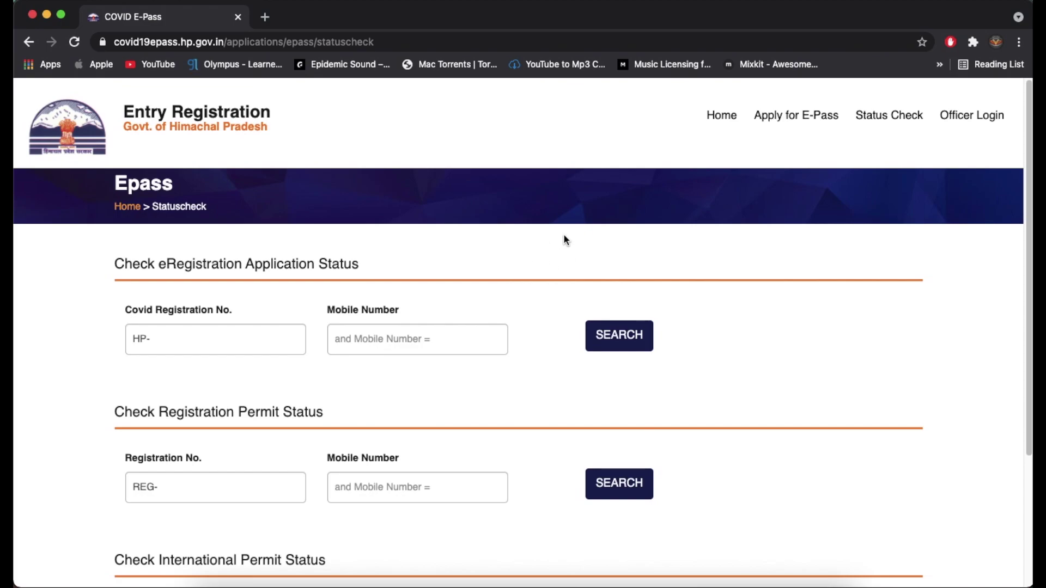
{"action": "left_click", "coordinate": [779, 125]}
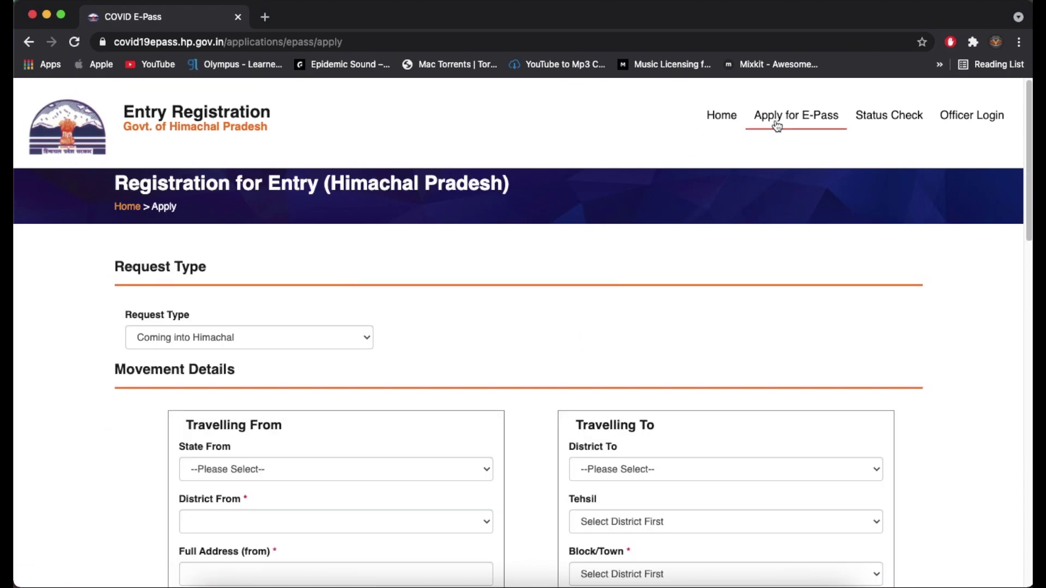
Step: Look over the entry registration form and examine the available Request Type options, keeping Coming into Himachal
{"action": "scroll", "coordinate": [430, 289], "scroll_direction": "down", "scroll_amount": 8}
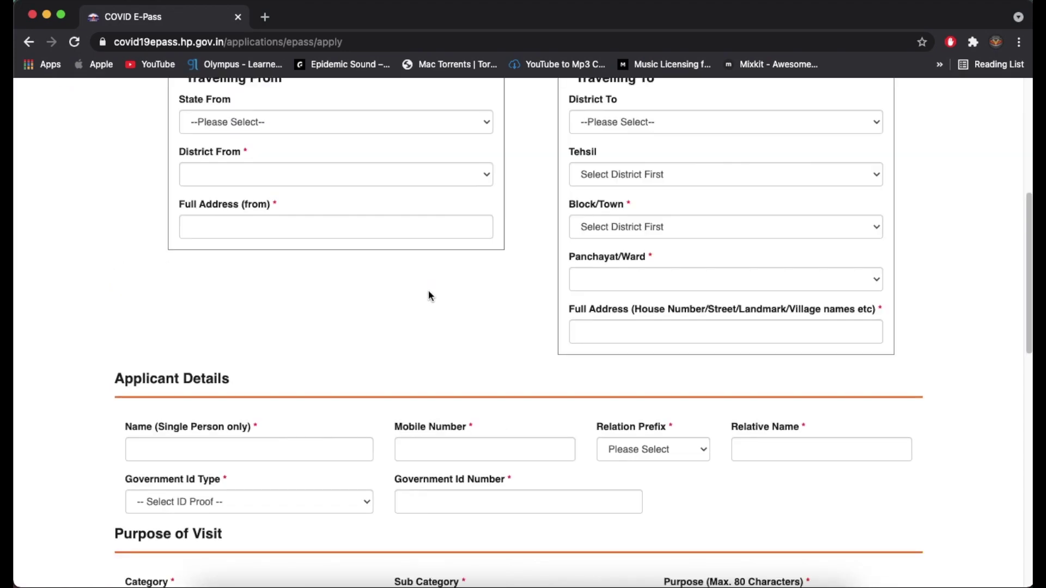
{"action": "scroll", "coordinate": [428, 297], "scroll_direction": "up", "scroll_amount": 5}
{"action": "scroll", "coordinate": [428, 297], "scroll_direction": "up", "scroll_amount": 4}
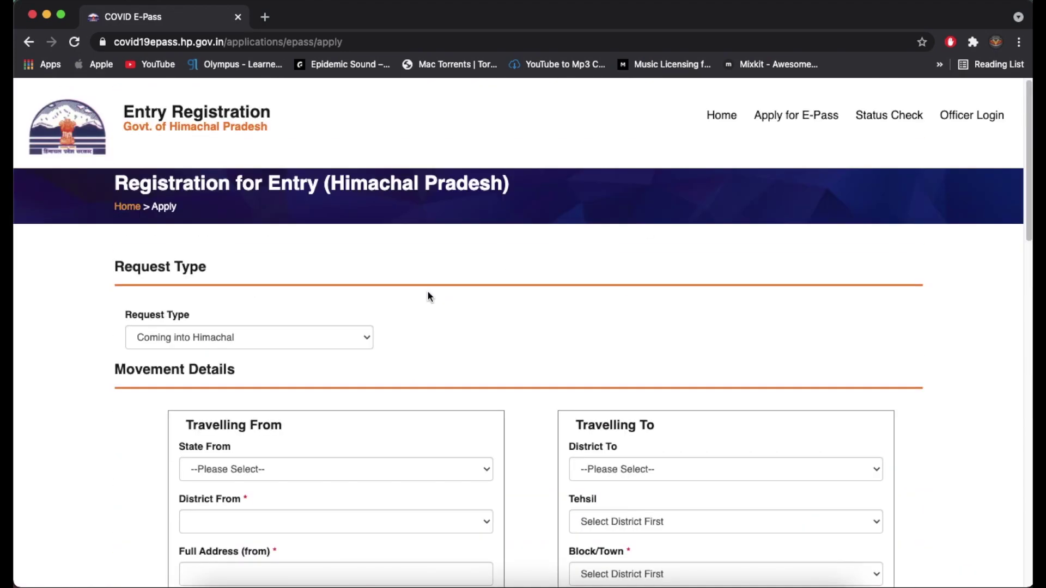
{"action": "scroll", "coordinate": [429, 297], "scroll_direction": "down", "scroll_amount": 3}
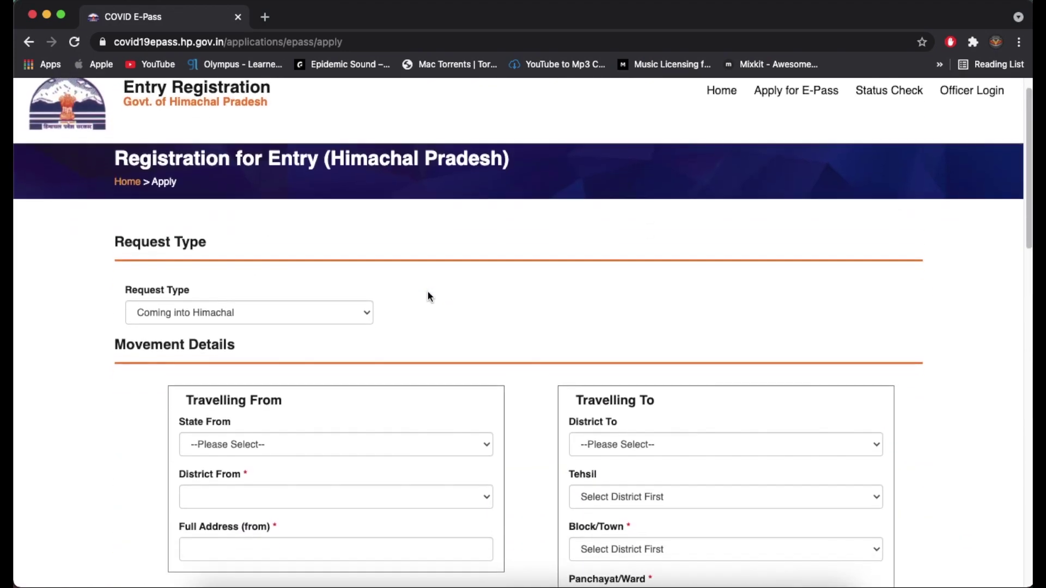
{"action": "scroll", "coordinate": [428, 297], "scroll_direction": "down", "scroll_amount": 1}
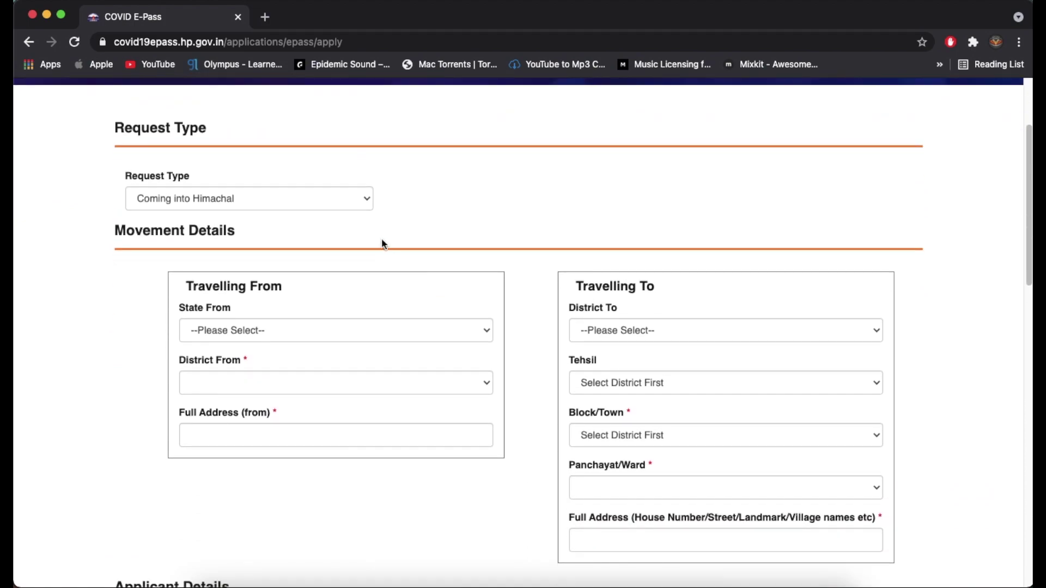
{"action": "left_click", "coordinate": [366, 195]}
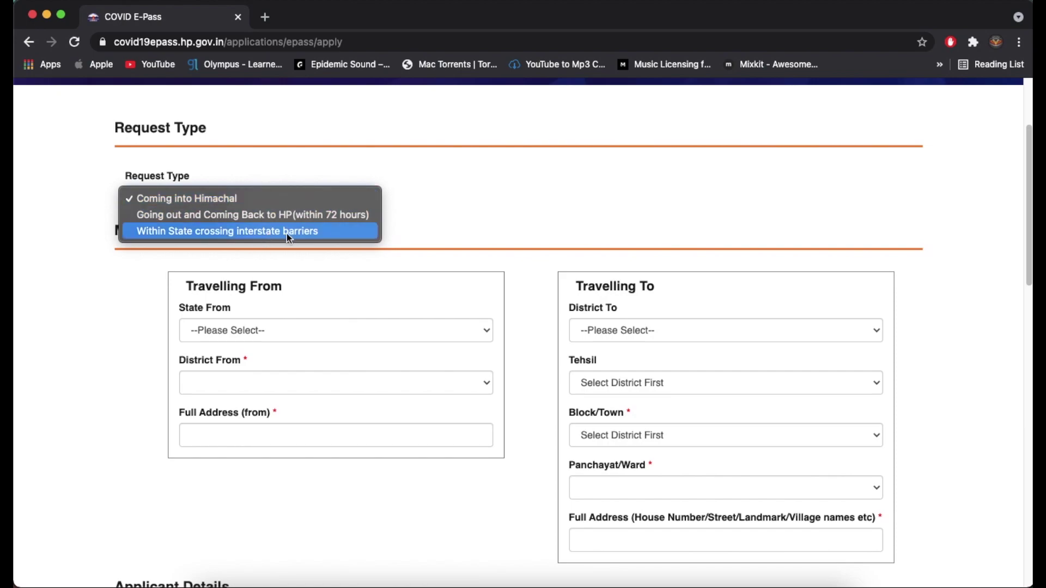
{"action": "left_click", "coordinate": [536, 203]}
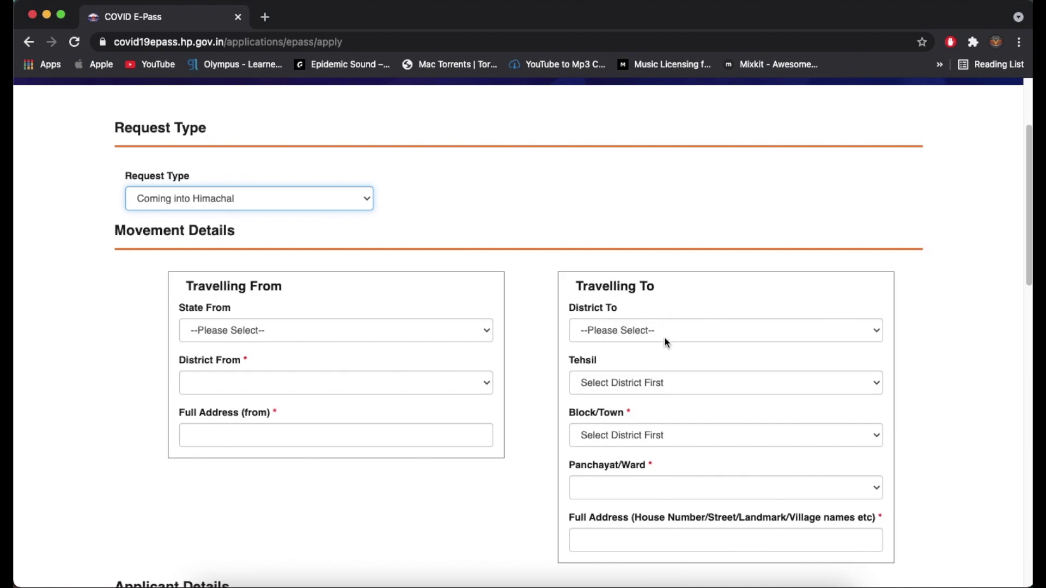
Step: Examine the District To options and the full address field for the travel destination without filling them in
{"action": "left_click", "coordinate": [616, 331]}
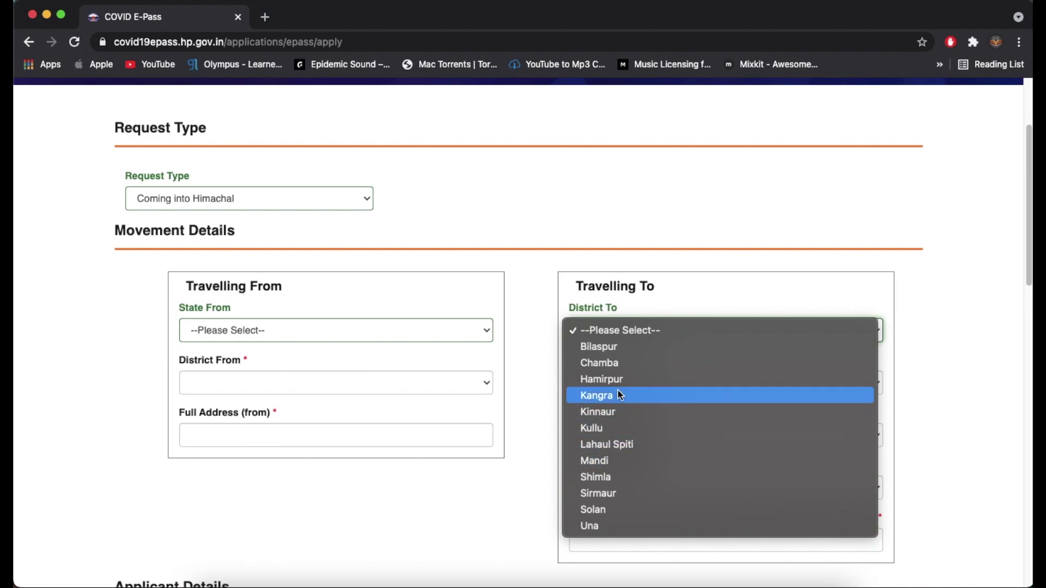
{"action": "left_click", "coordinate": [532, 487]}
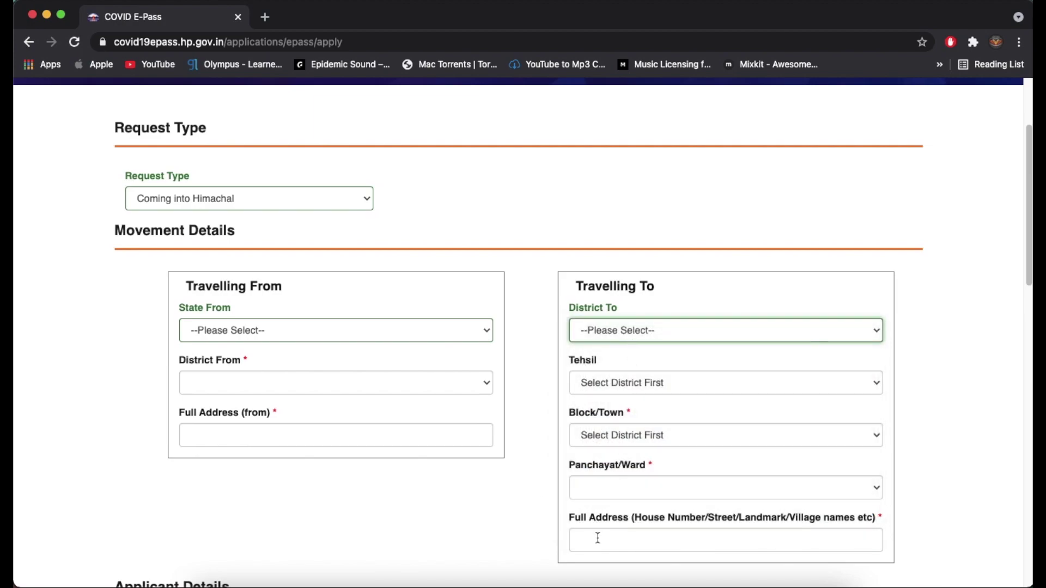
{"action": "left_click", "coordinate": [597, 538]}
{"action": "left_click", "coordinate": [493, 536]}
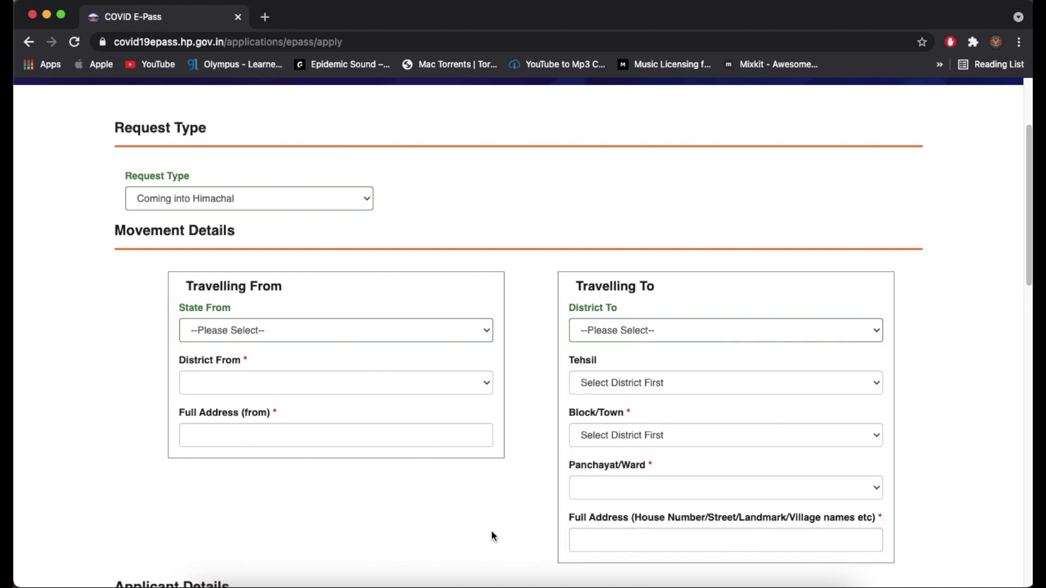
Step: Set the Purpose of Visit category to Other and check the Sub Category choices
{"action": "scroll", "coordinate": [970, 431], "scroll_direction": "down", "scroll_amount": 3}
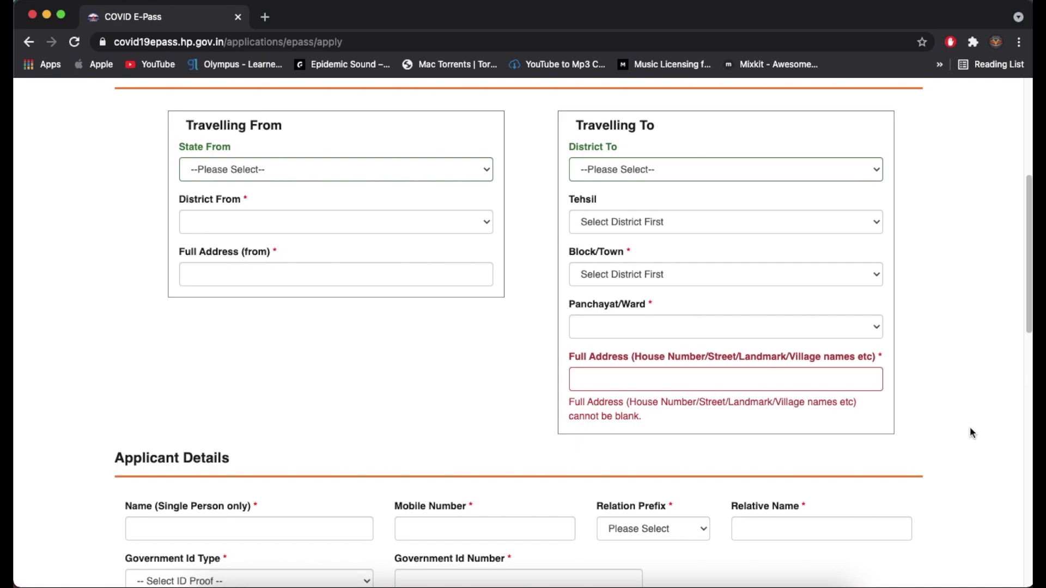
{"action": "scroll", "coordinate": [969, 429], "scroll_direction": "down", "scroll_amount": 5}
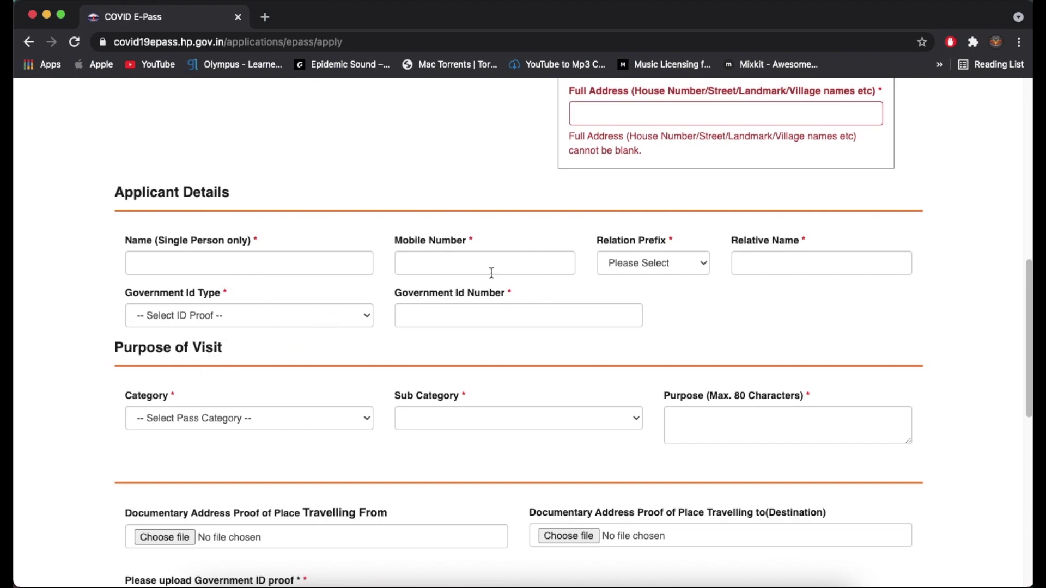
{"action": "scroll", "coordinate": [483, 332], "scroll_direction": "down", "scroll_amount": 3}
{"action": "scroll", "coordinate": [483, 330], "scroll_direction": "down", "scroll_amount": 2}
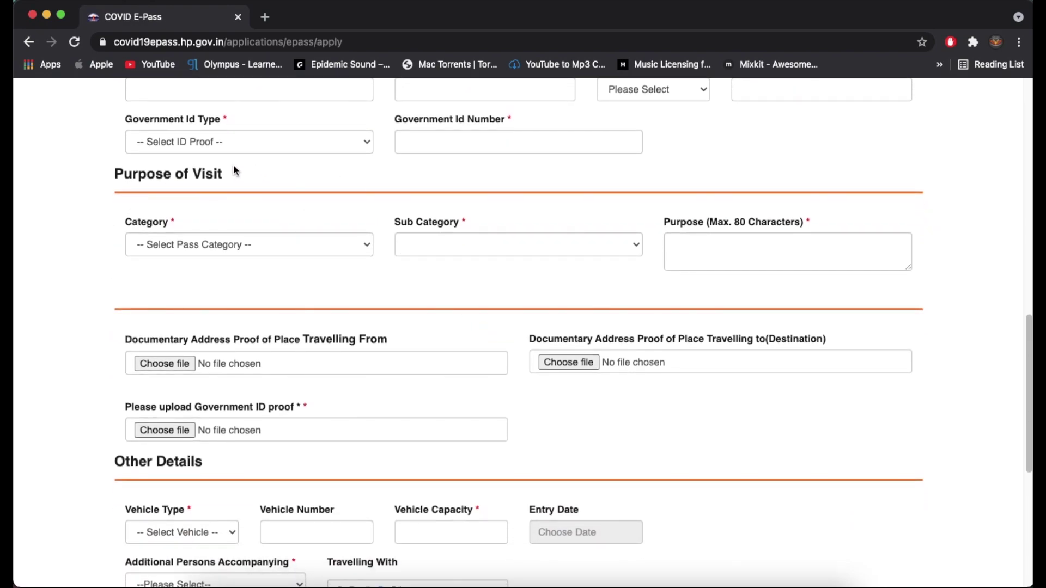
{"action": "left_click", "coordinate": [265, 250]}
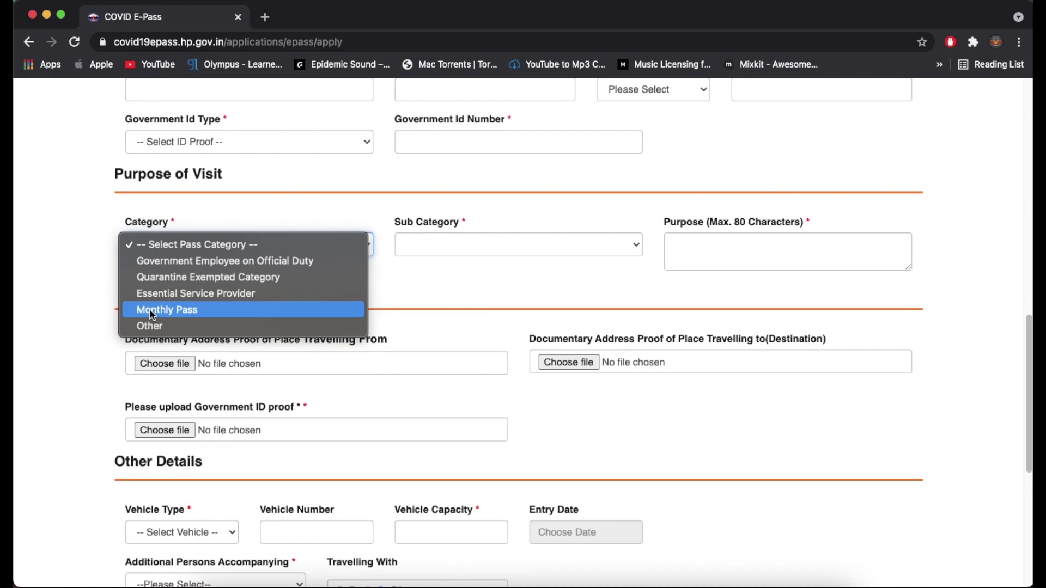
{"action": "left_click", "coordinate": [155, 326]}
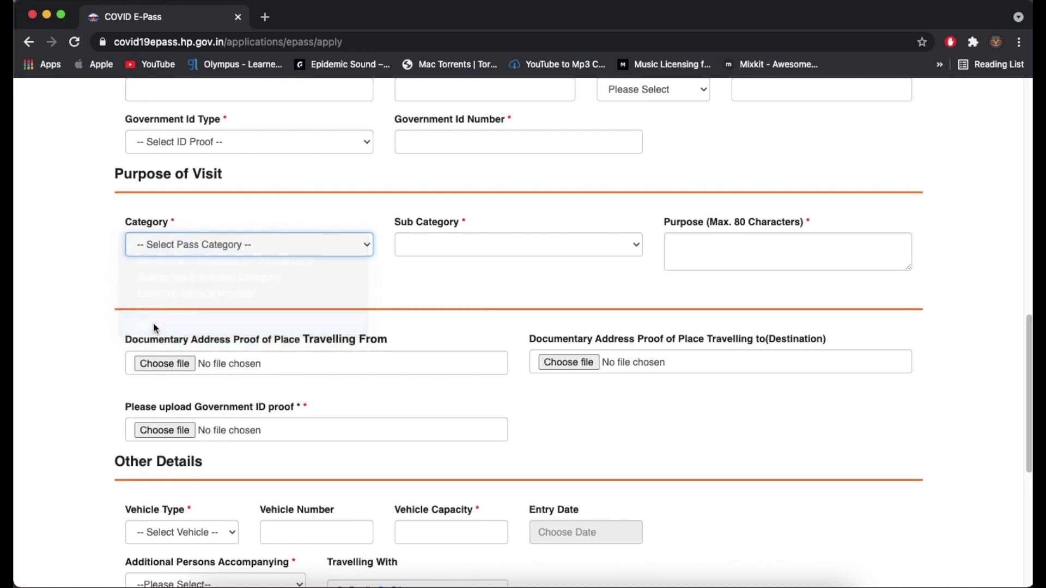
{"action": "left_click", "coordinate": [419, 249]}
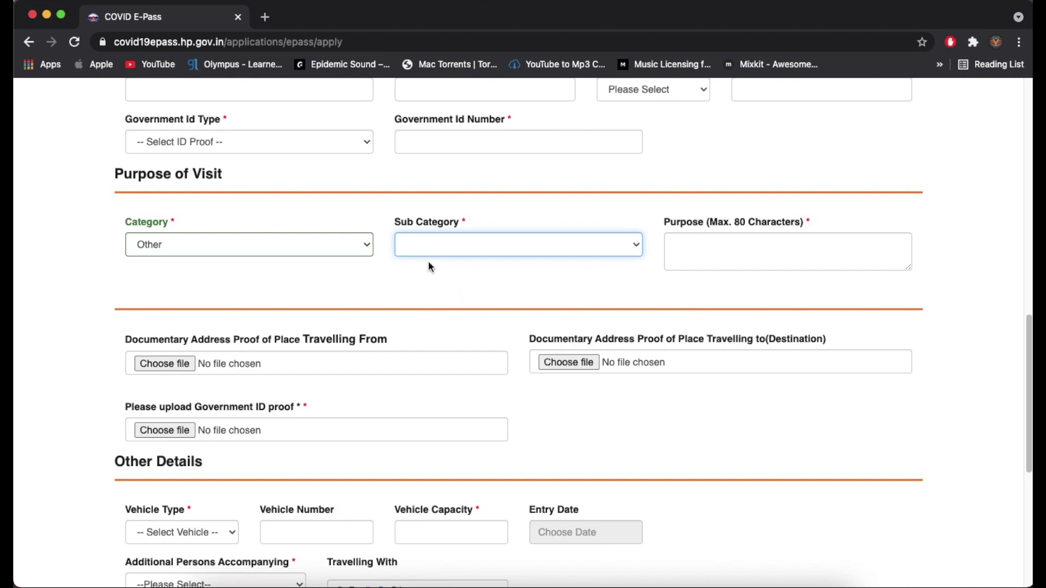
Step: Switch the category to Quarantine Exempted Category to check its upload requirements, and set it back to Other
{"action": "left_click", "coordinate": [366, 247]}
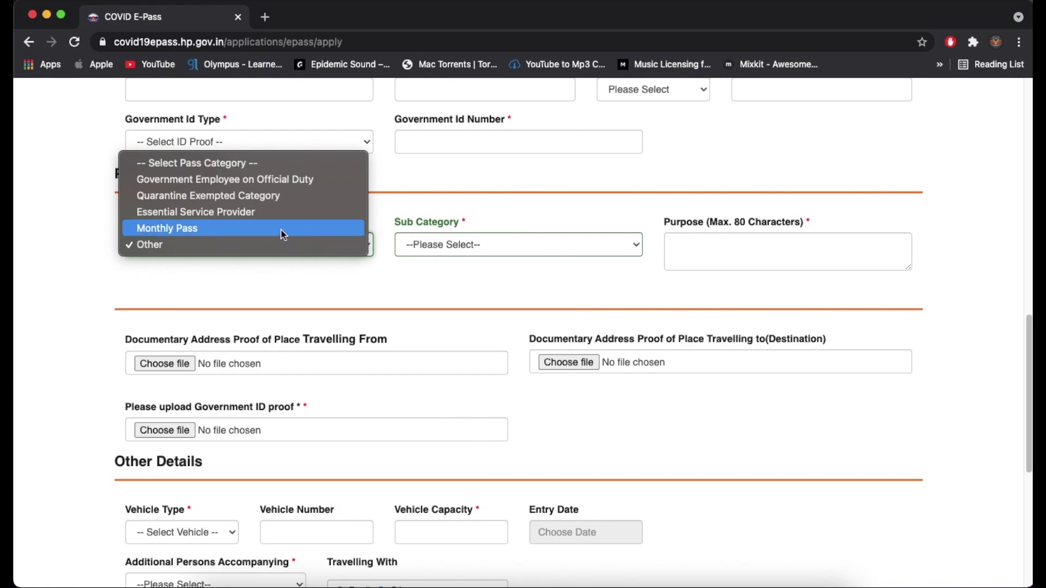
{"action": "left_click", "coordinate": [256, 201]}
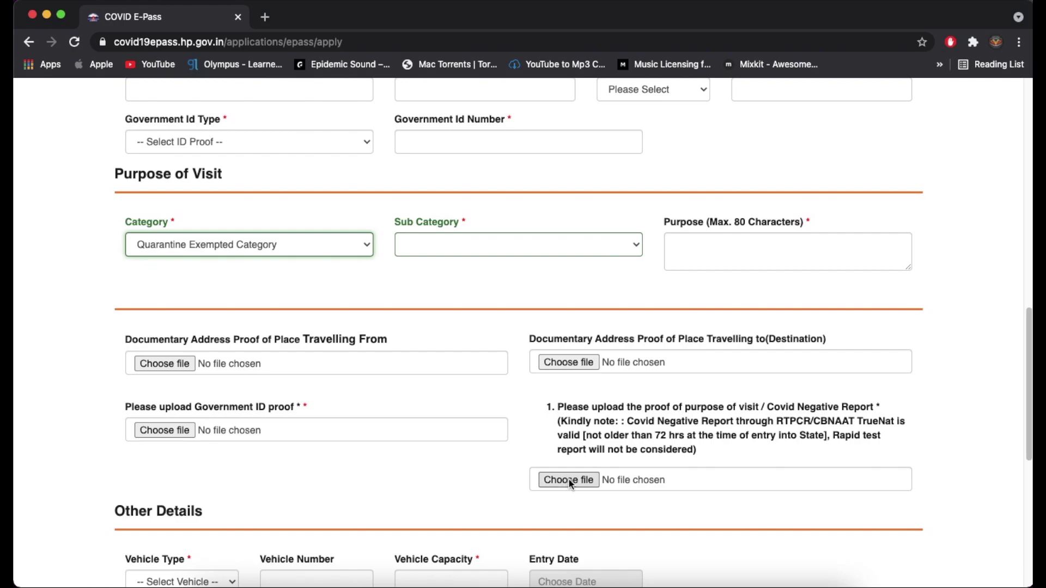
{"action": "left_click", "coordinate": [368, 244]}
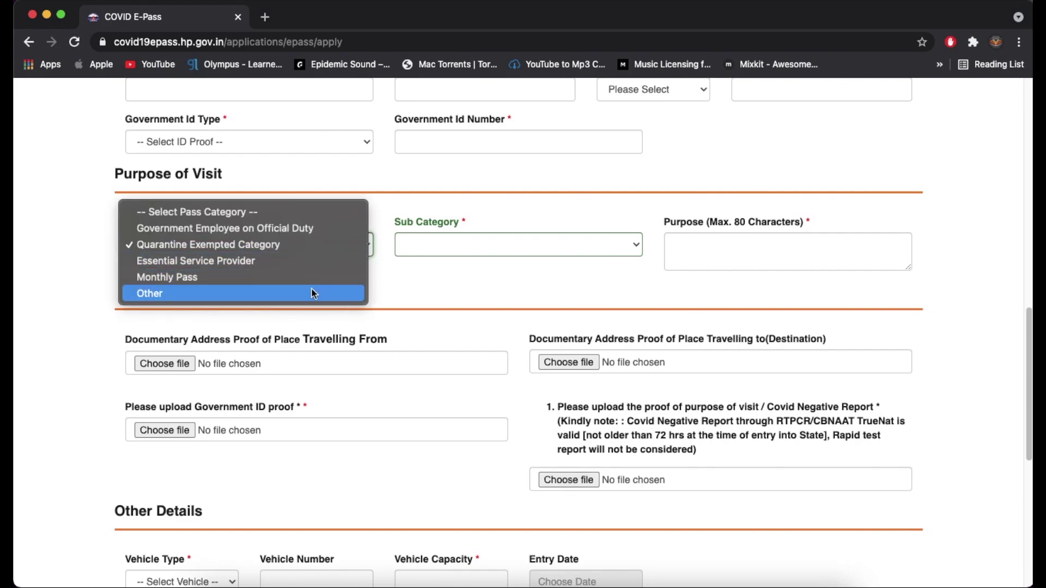
{"action": "left_click", "coordinate": [312, 293]}
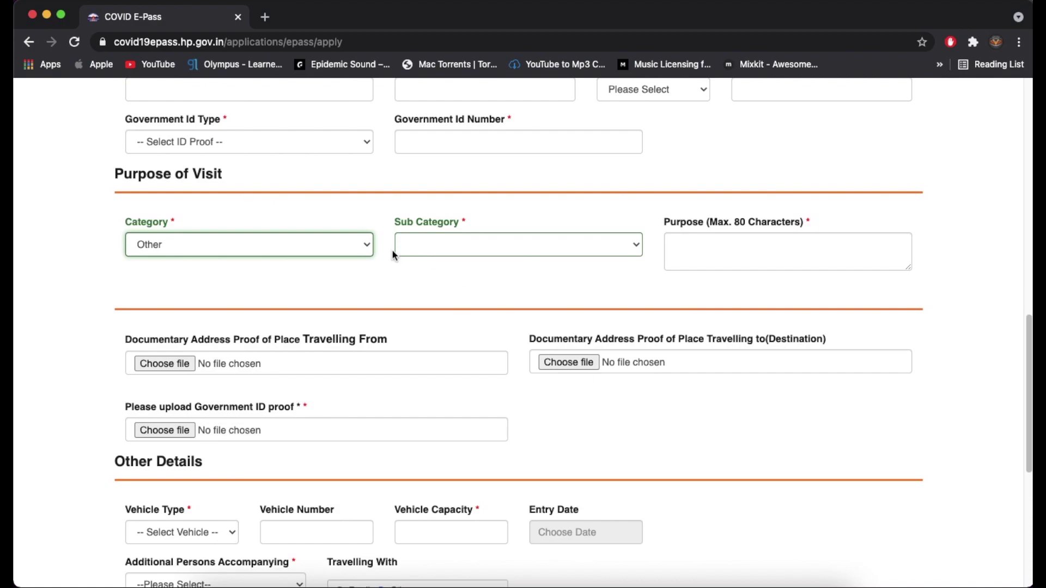
Step: Set the visit category to Quarantine Exempted Category and the sub category to Covid Negative
{"action": "left_click", "coordinate": [366, 245]}
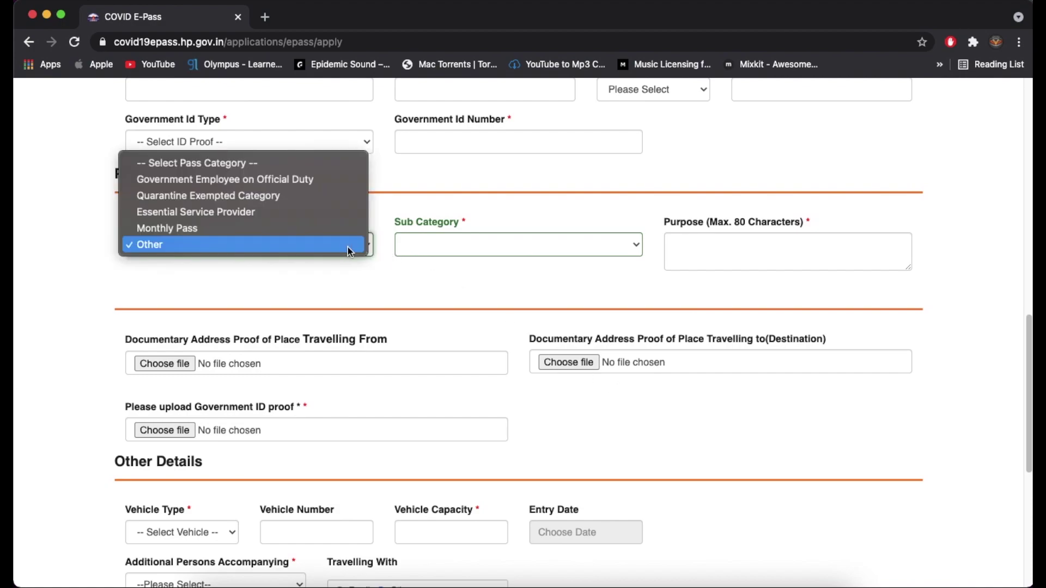
{"action": "left_click", "coordinate": [309, 198]}
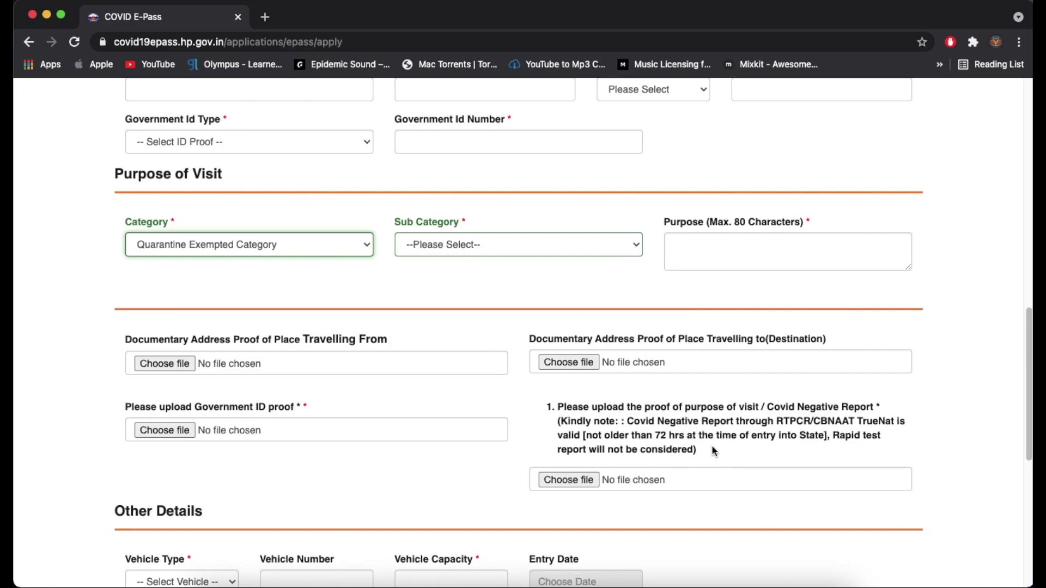
{"action": "left_click", "coordinate": [618, 246]}
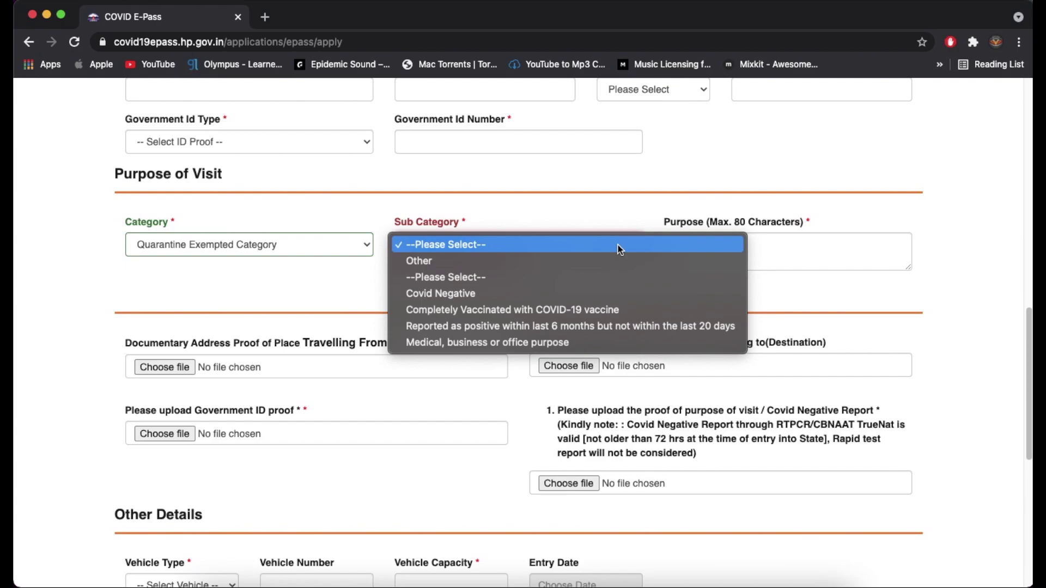
{"action": "left_click", "coordinate": [574, 294]}
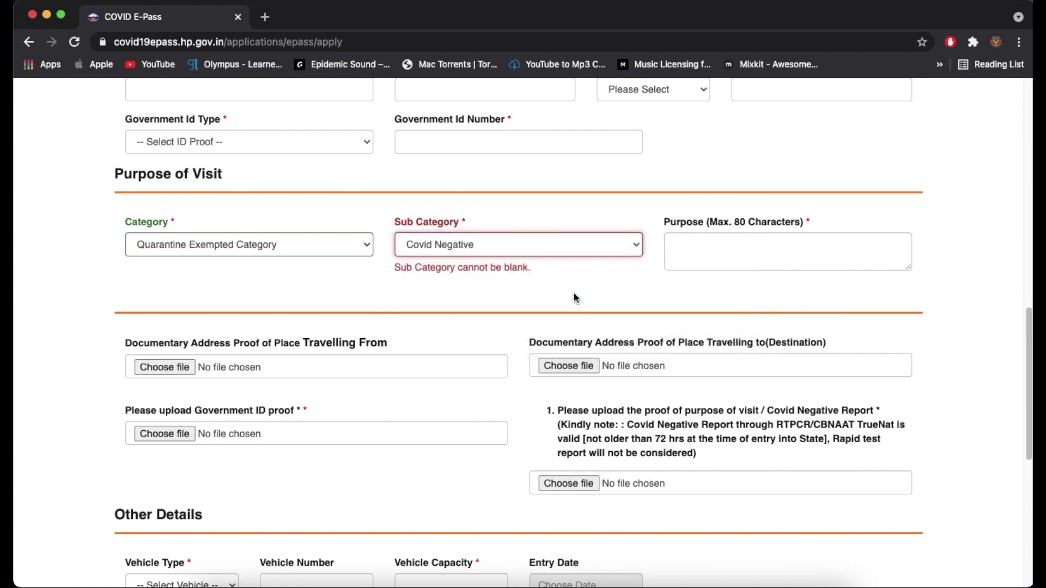
{"action": "left_click", "coordinate": [583, 248]}
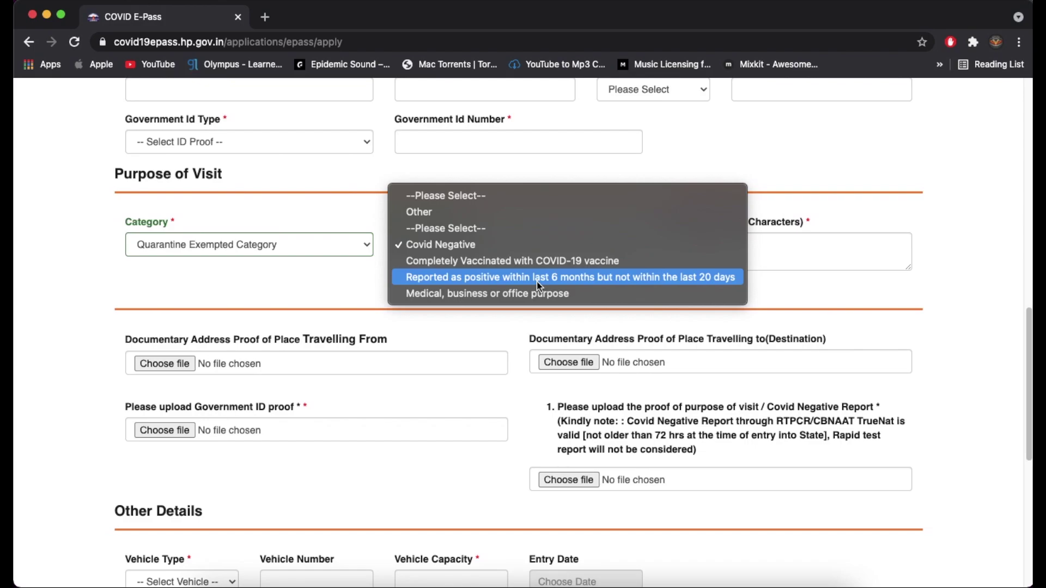
{"action": "left_click", "coordinate": [525, 246]}
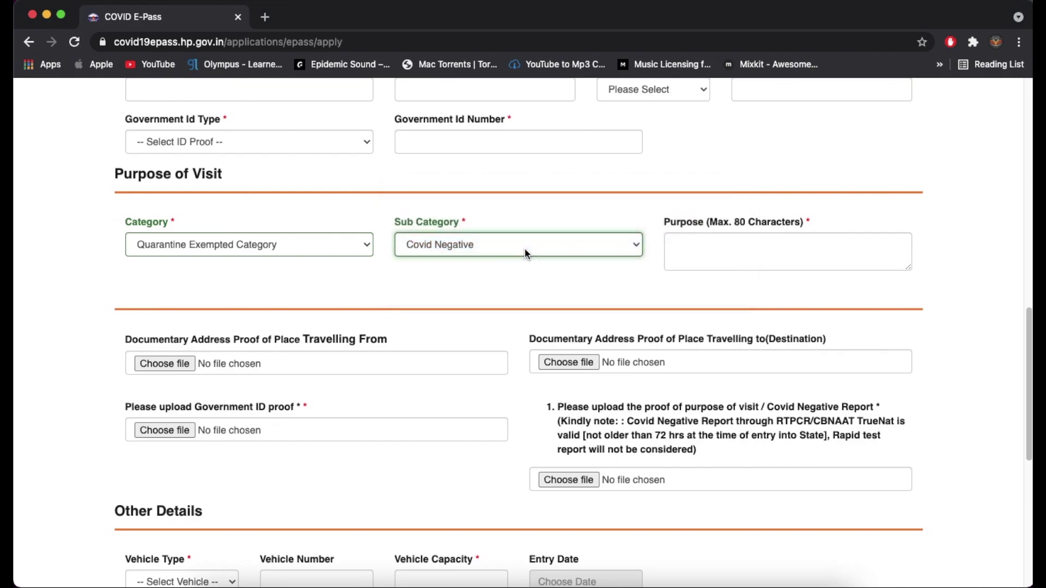
Step: Set the vehicle type to Two Wheeler in the Other Details section of the registration form
{"action": "left_click", "coordinate": [694, 244]}
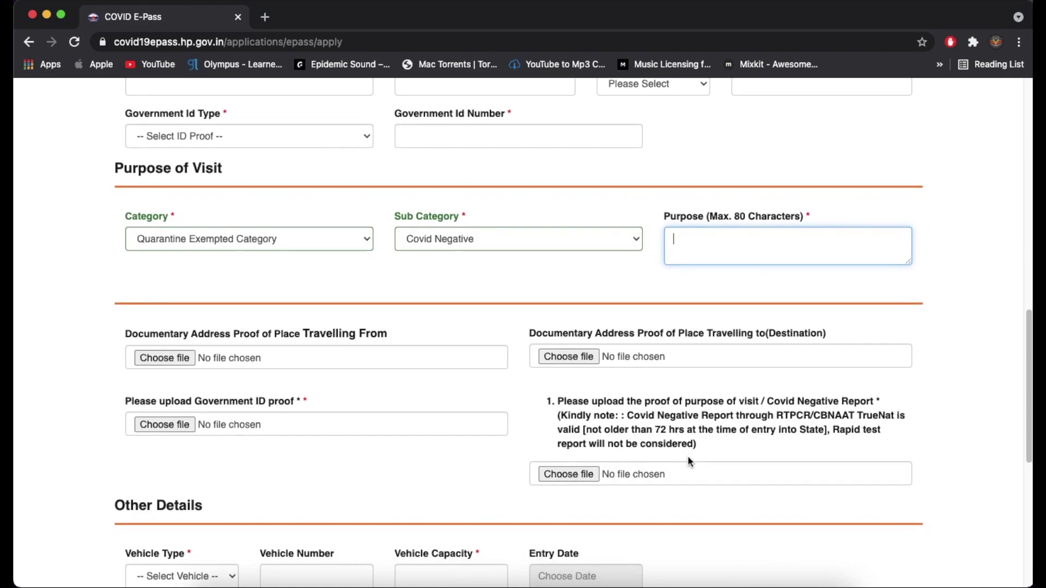
{"action": "scroll", "coordinate": [688, 457], "scroll_direction": "down", "scroll_amount": 3}
{"action": "scroll", "coordinate": [688, 457], "scroll_direction": "down", "scroll_amount": 3}
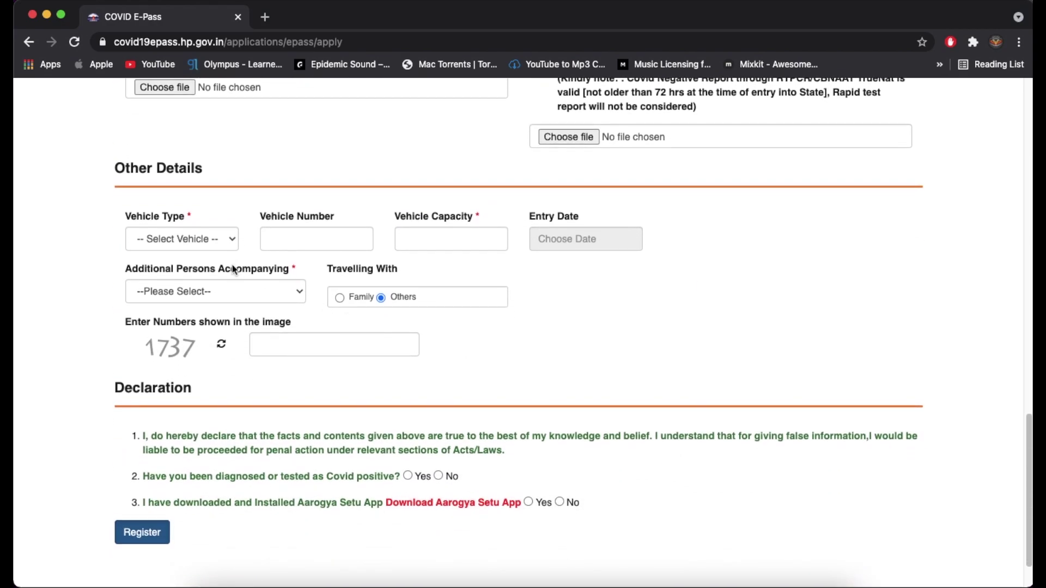
{"action": "left_click", "coordinate": [230, 242]}
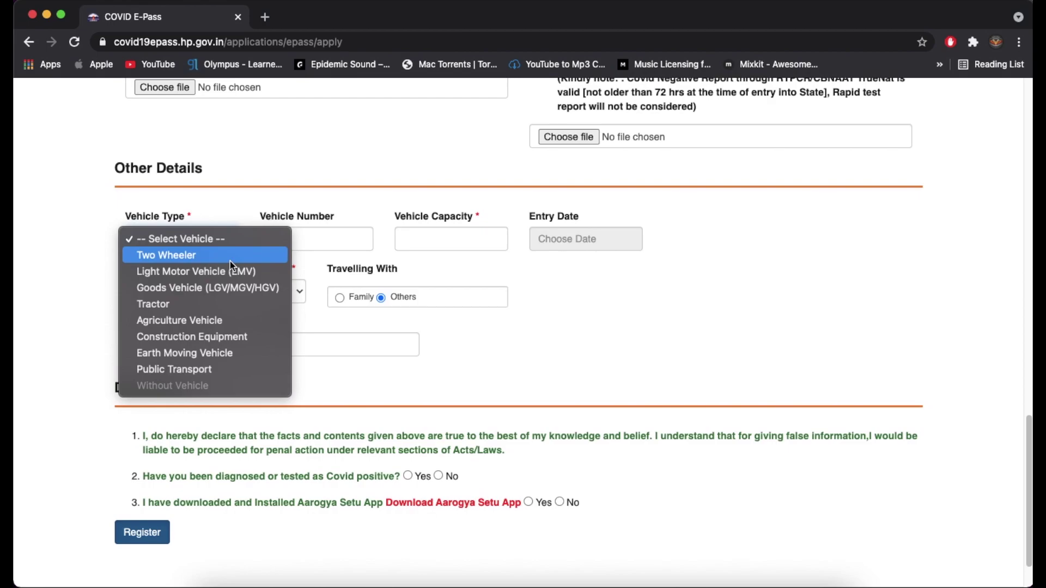
{"action": "left_click", "coordinate": [230, 257]}
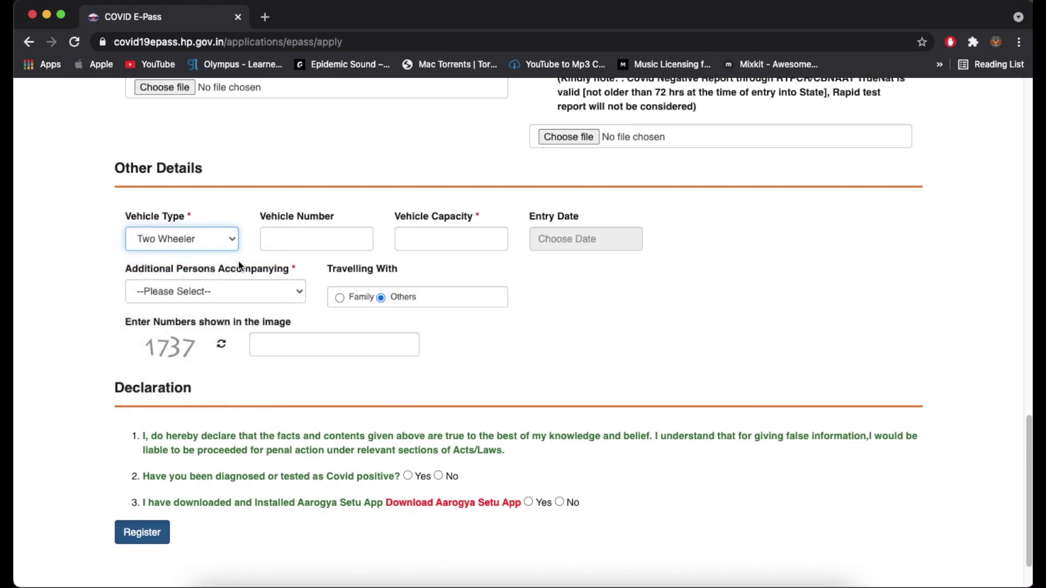
Step: Set the vehicle capacity to 2 and Additional Persons Accompanying to Going Alone, leaving the vehicle number empty
{"action": "left_click", "coordinate": [368, 244]}
{"action": "left_click", "coordinate": [439, 244]}
{"action": "type", "text": "2"}
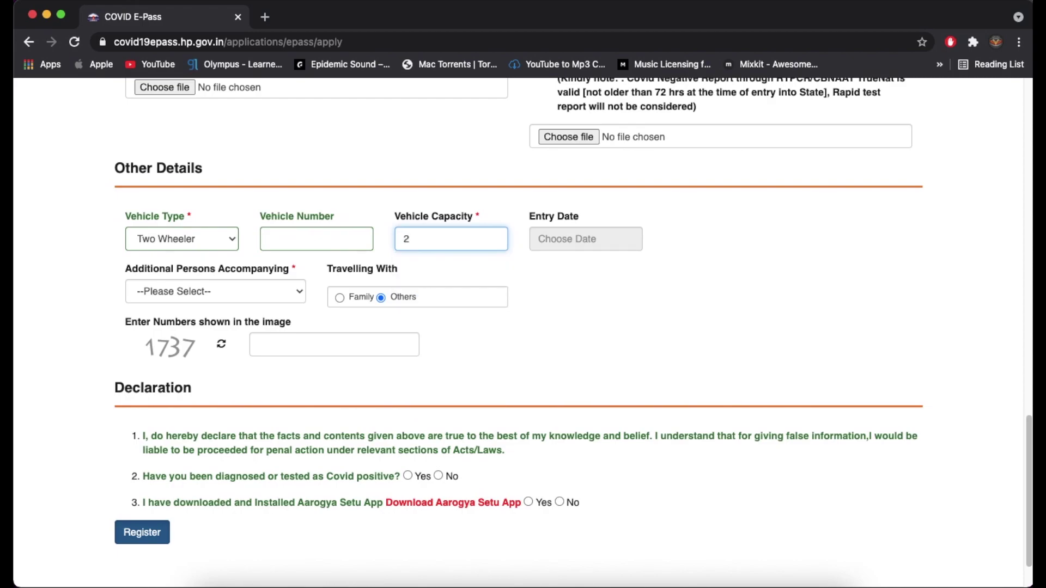
{"action": "left_click", "coordinate": [238, 298]}
{"action": "left_click", "coordinate": [218, 303]}
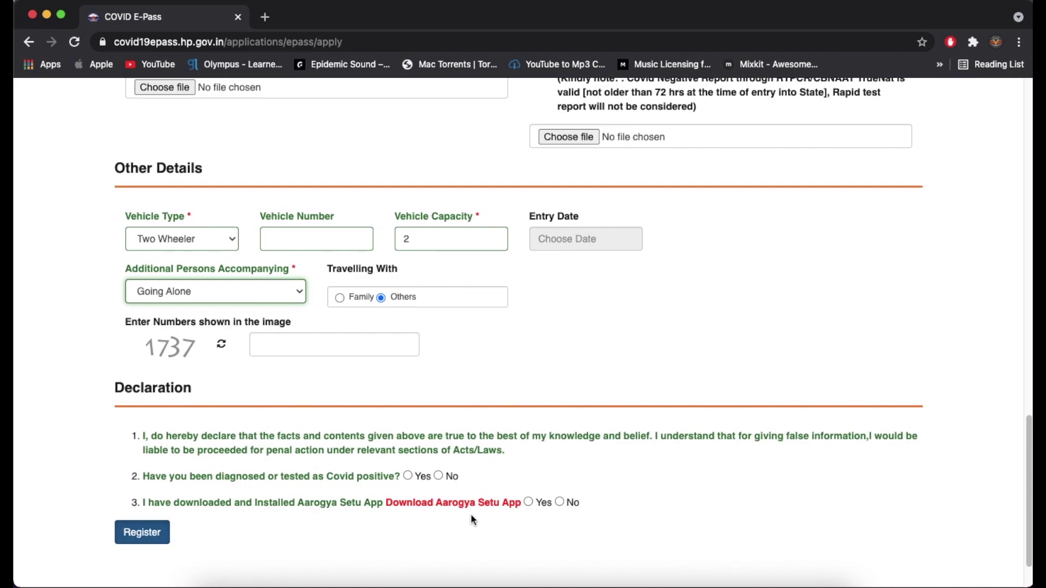
Step: Open the Status Check page and try the eRegistration application status search without completing the registration and mobile numbers
{"action": "scroll", "coordinate": [658, 350], "scroll_direction": "up", "scroll_amount": 20}
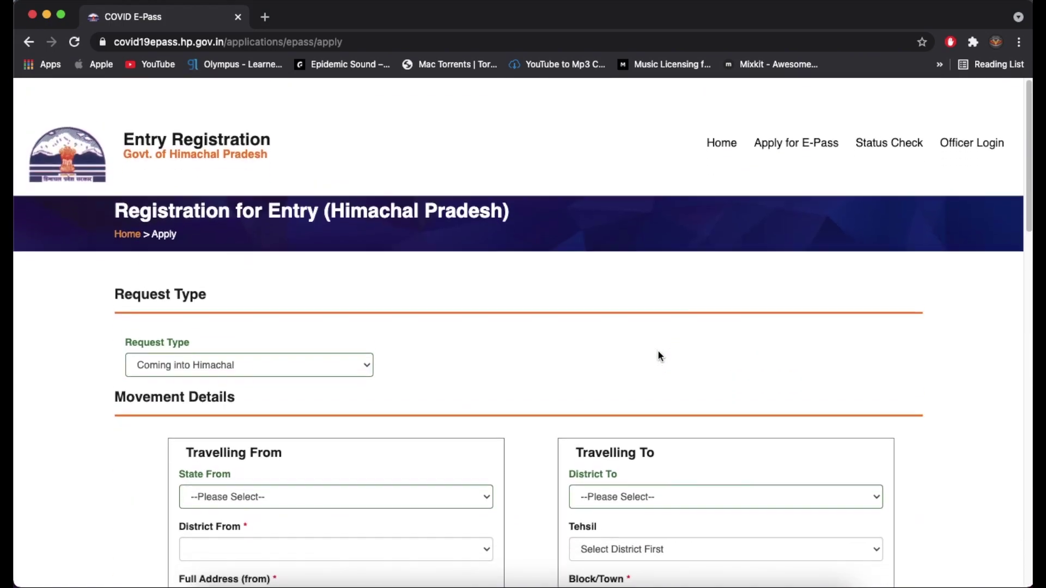
{"action": "left_click", "coordinate": [877, 122]}
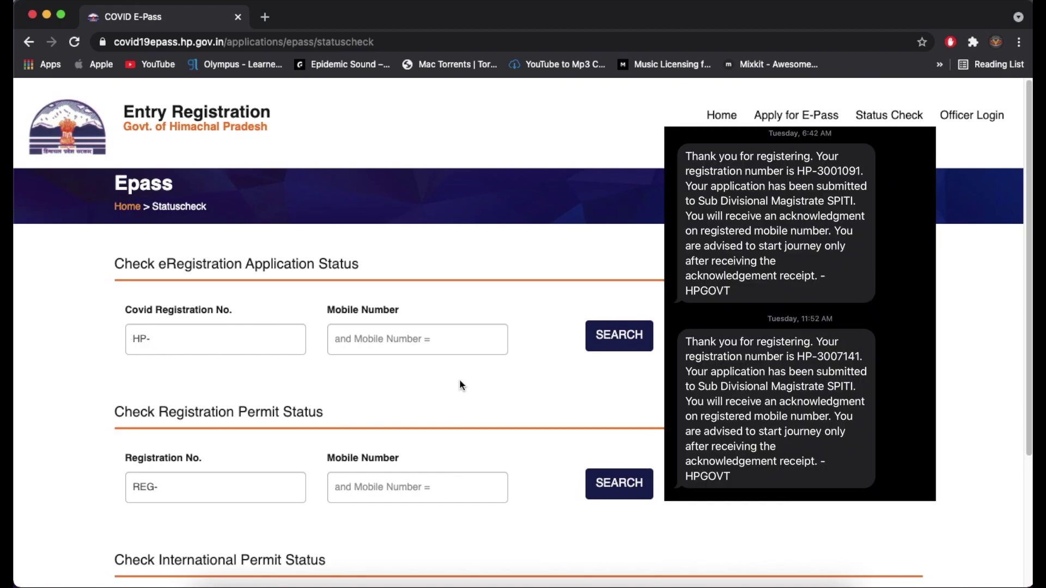
{"action": "left_click", "coordinate": [608, 347]}
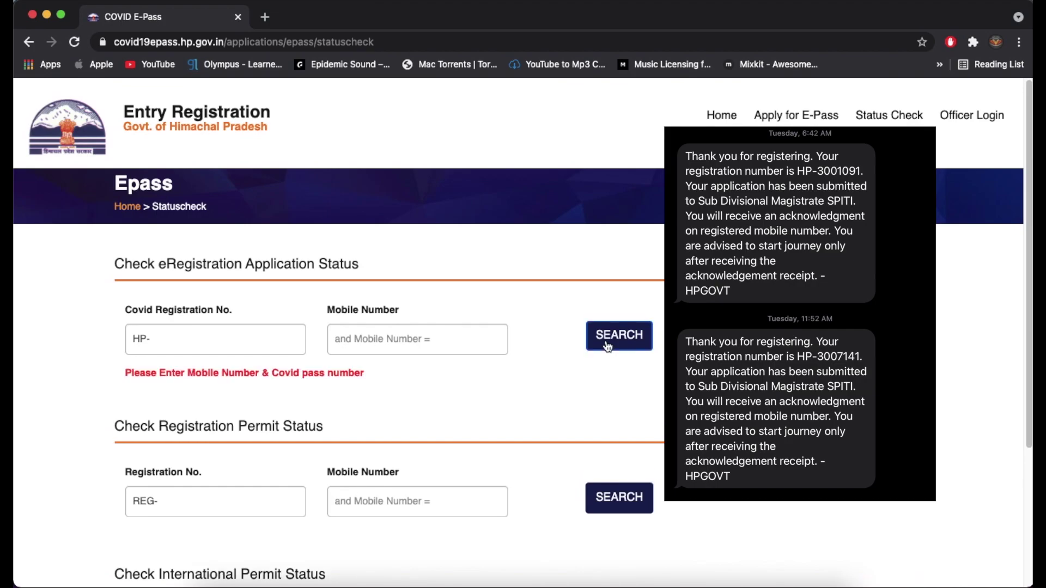